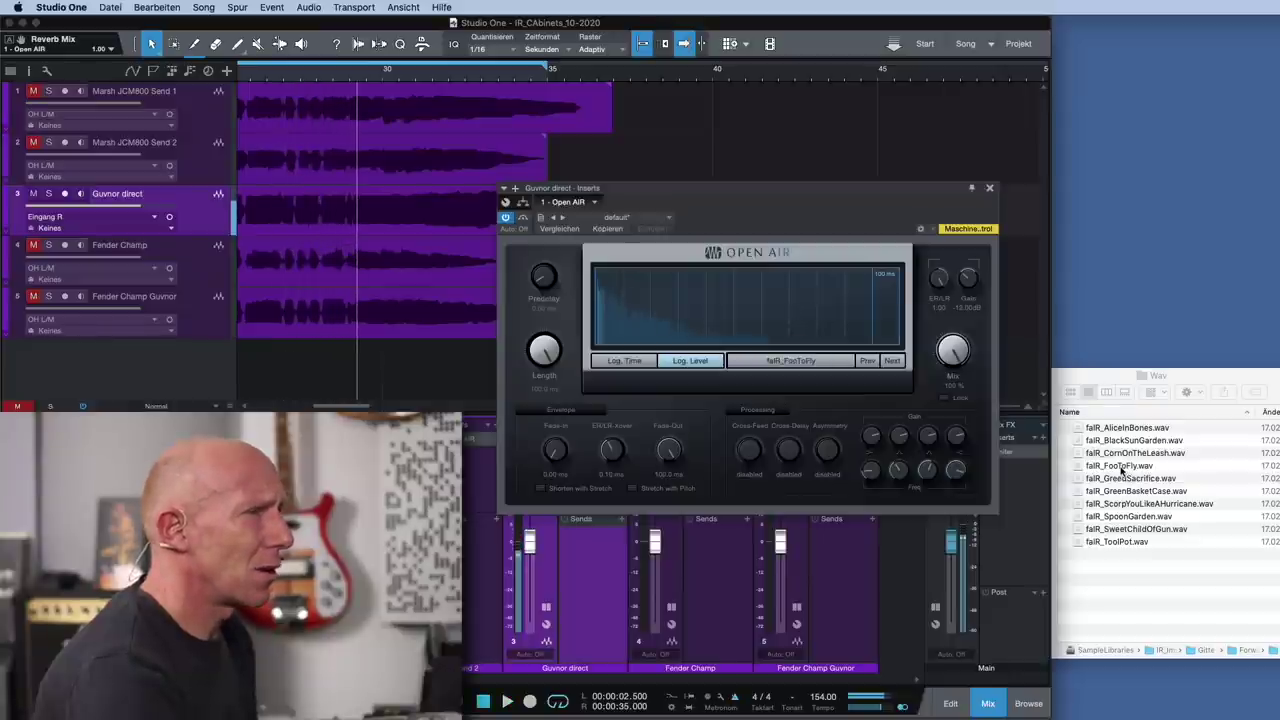
# Step: Audition faIR_ScorpYouLikeAHurricane and faIR_SweetChildOfGun in Guvnor direct's Open AIR during playback, and settle on faIR_CornOnTheLeash as the impulse response
pyautogui.moveTo(1126, 458); pyautogui.dragTo(711, 316)
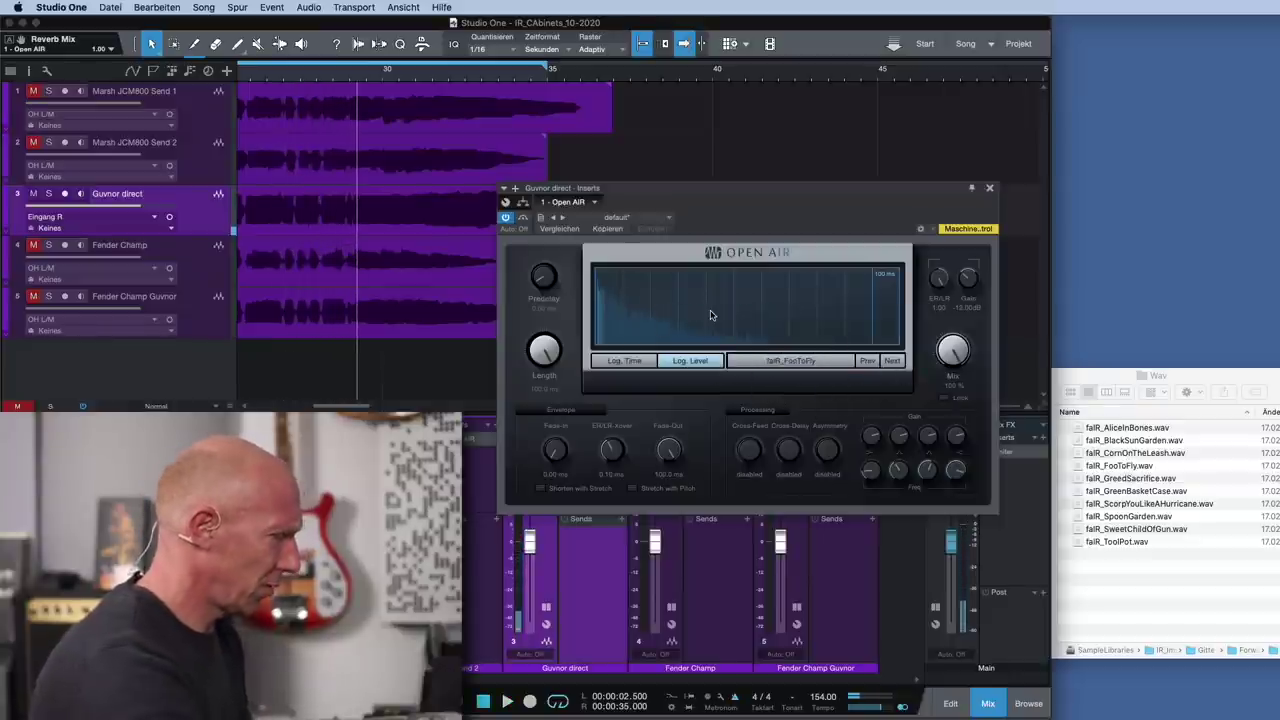
pyautogui.press('space')
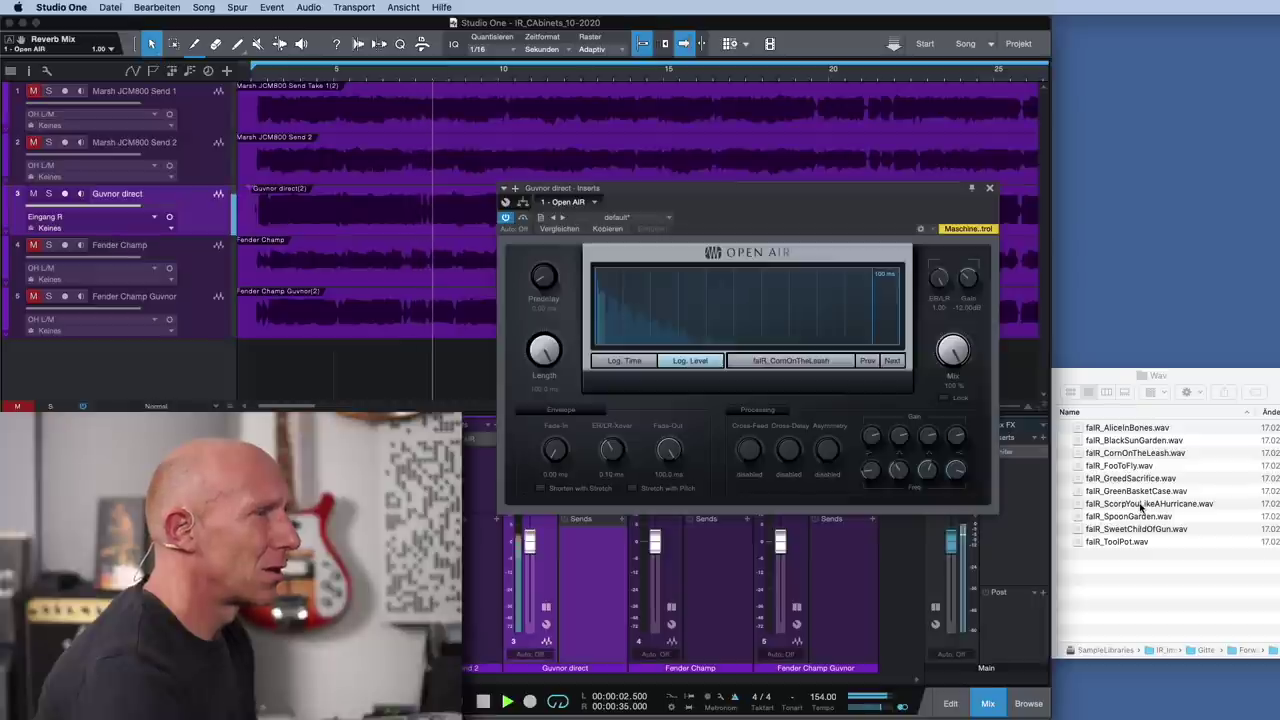
pyautogui.moveTo(1140, 508); pyautogui.dragTo(760, 326)
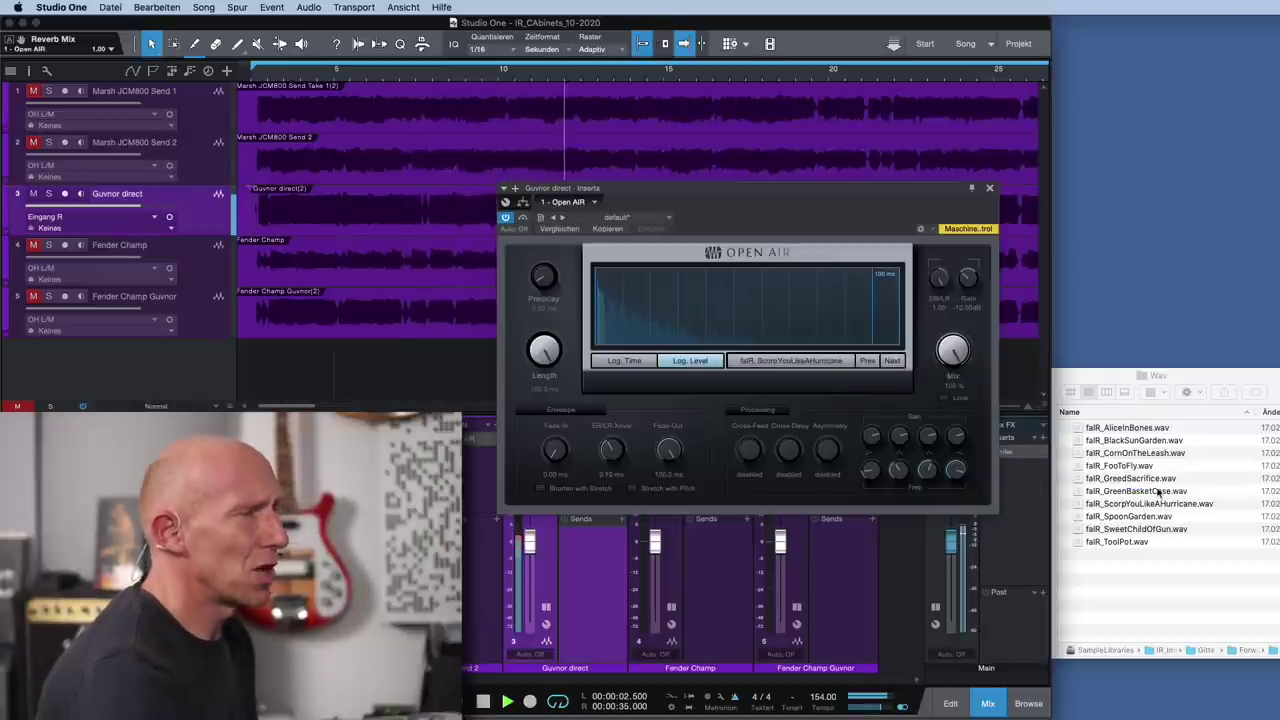
pyautogui.click(1133, 529)
pyautogui.moveTo(1133, 529); pyautogui.dragTo(779, 323)
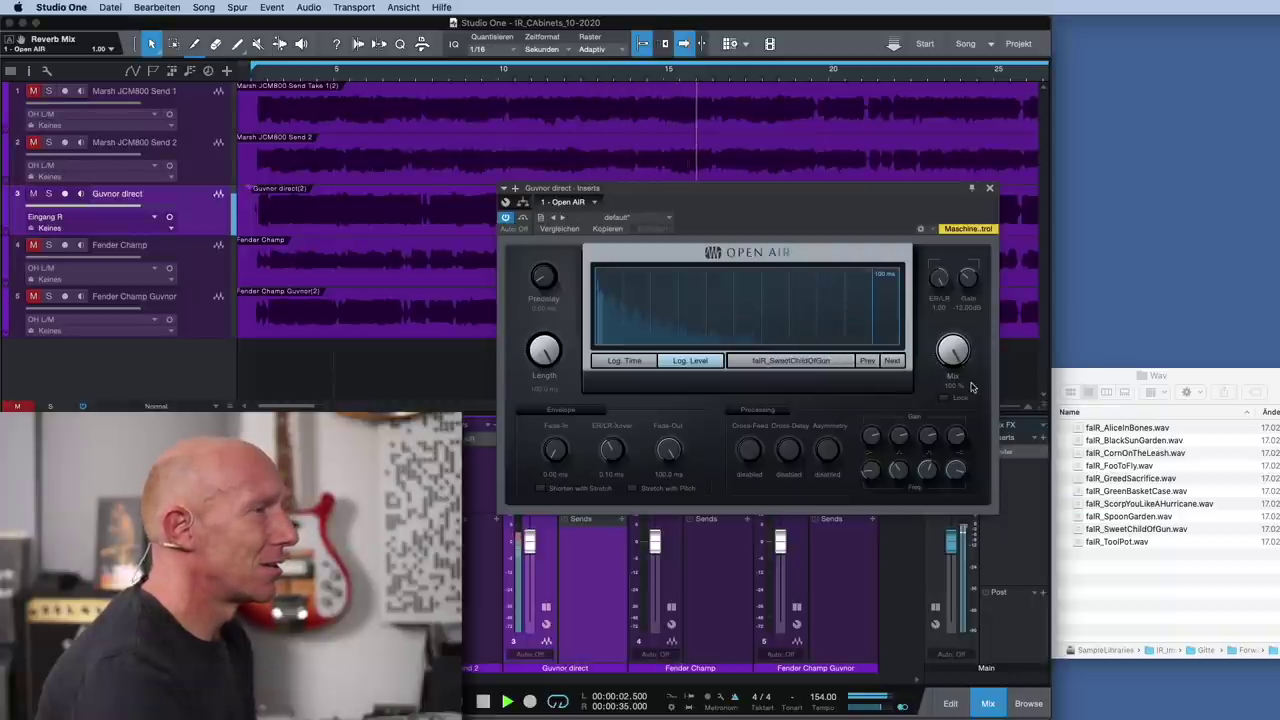
pyautogui.moveTo(1116, 455); pyautogui.dragTo(745, 317)
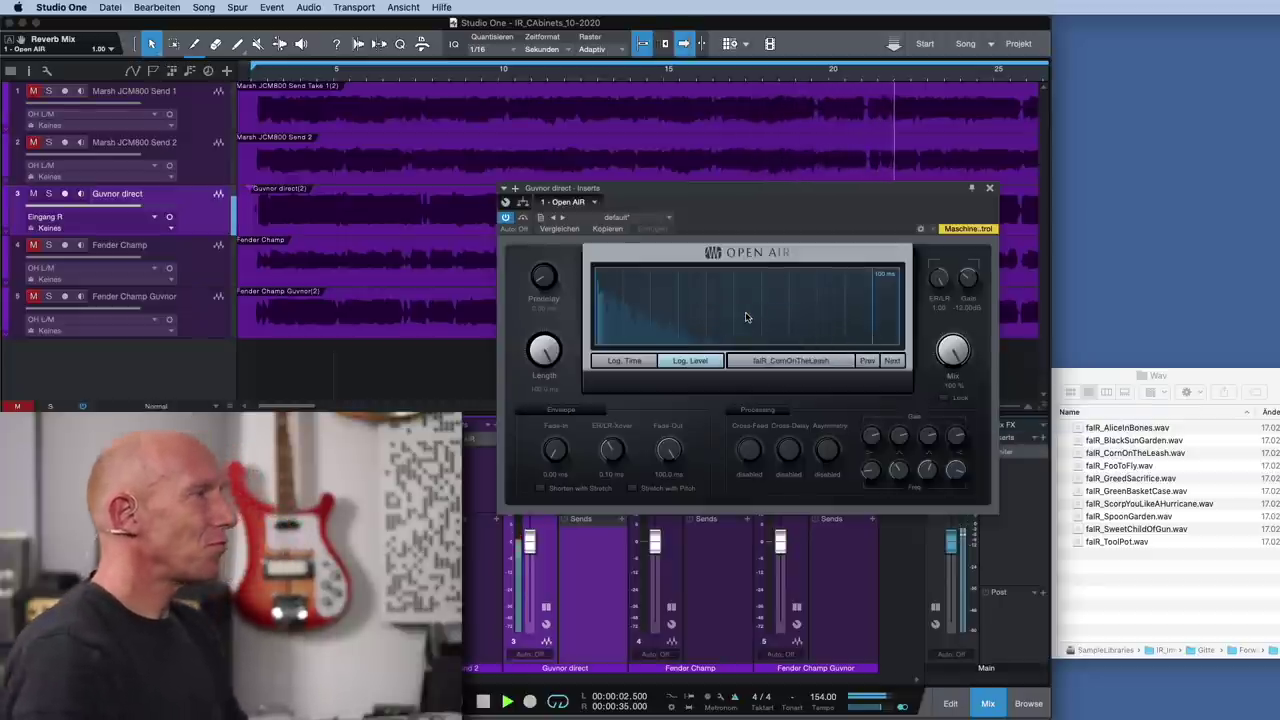
pyautogui.press('space')
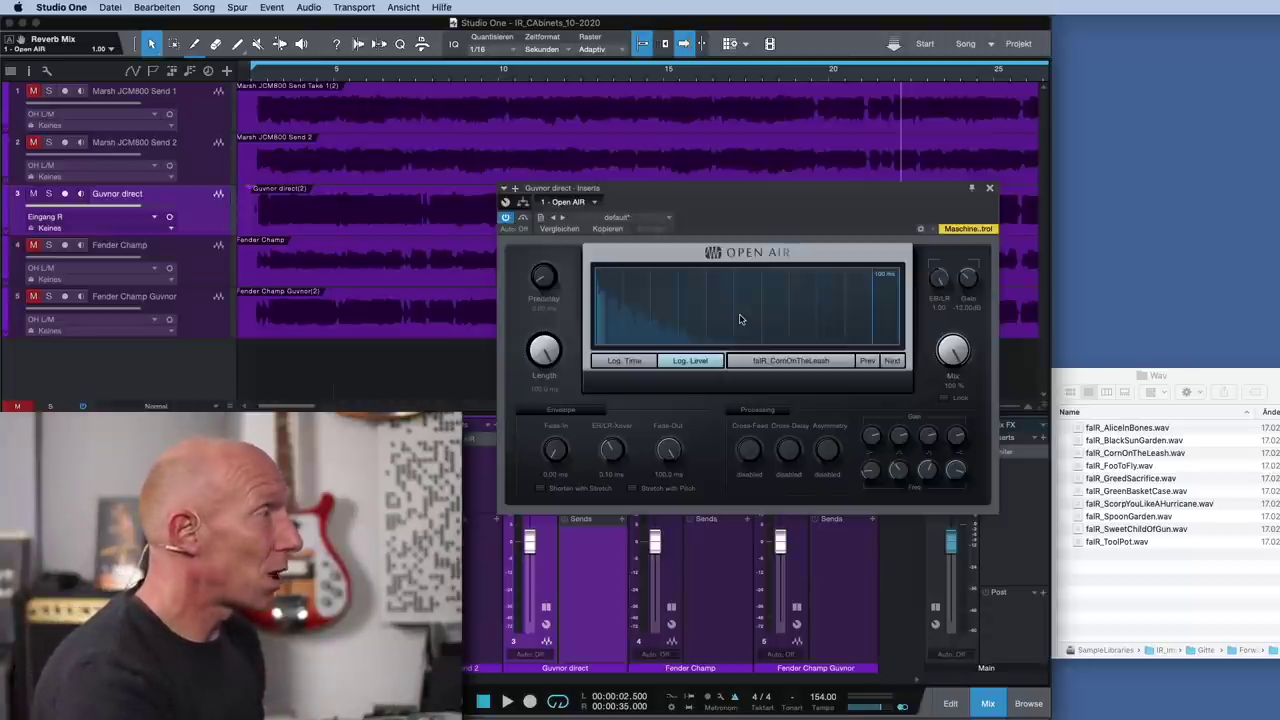
pyautogui.click(990, 189)
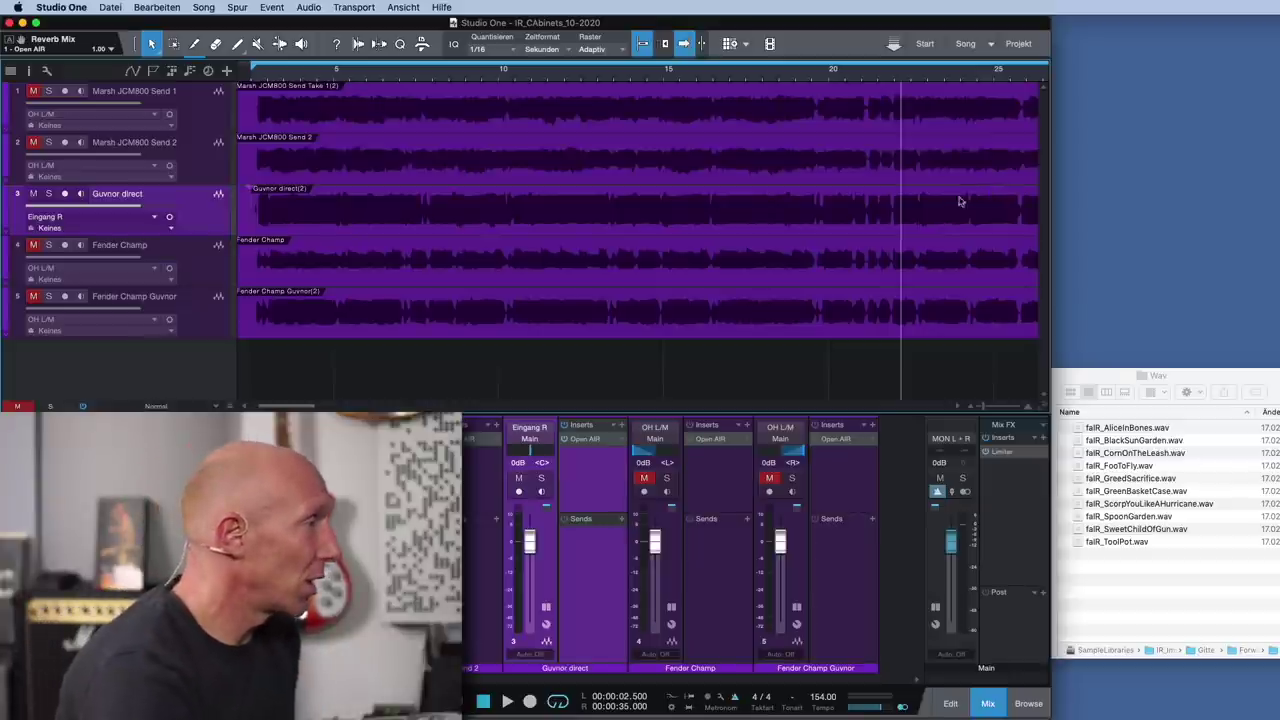
# Step: Insert Ampire on the Guvnor direct channel and set its amp model to None
pyautogui.click(622, 427)
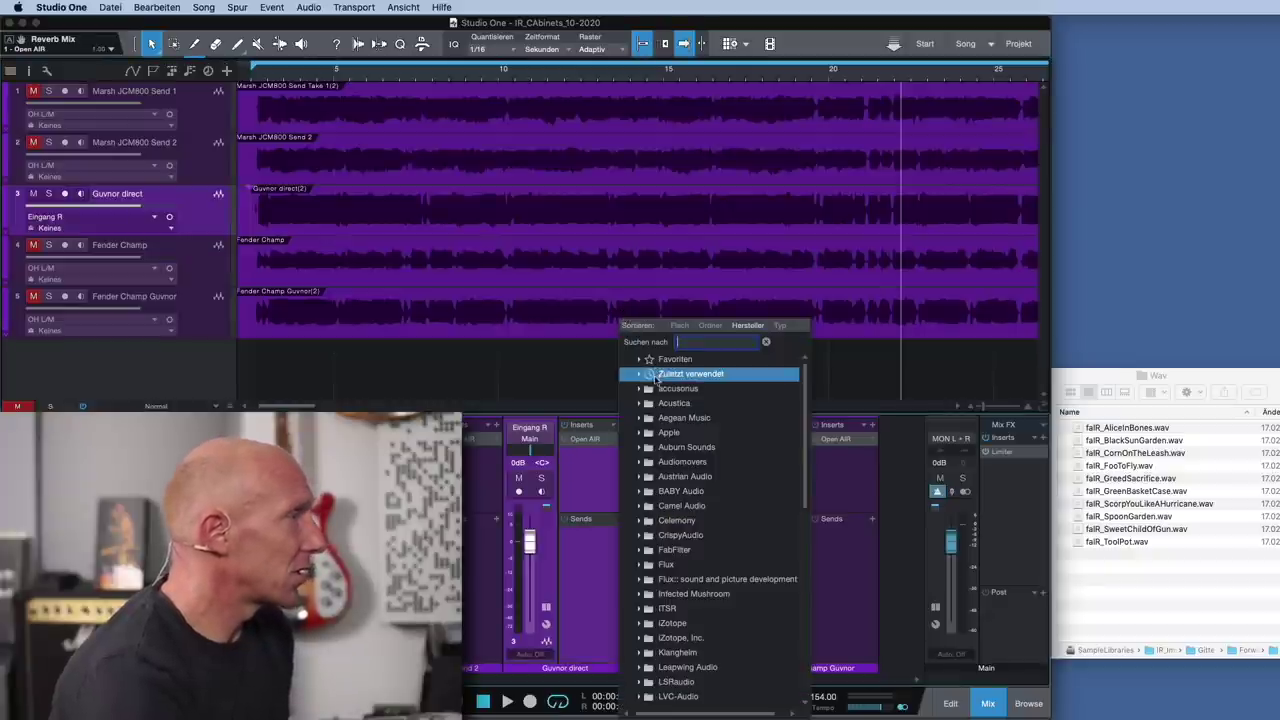
pyautogui.click(636, 375)
pyautogui.click(676, 389)
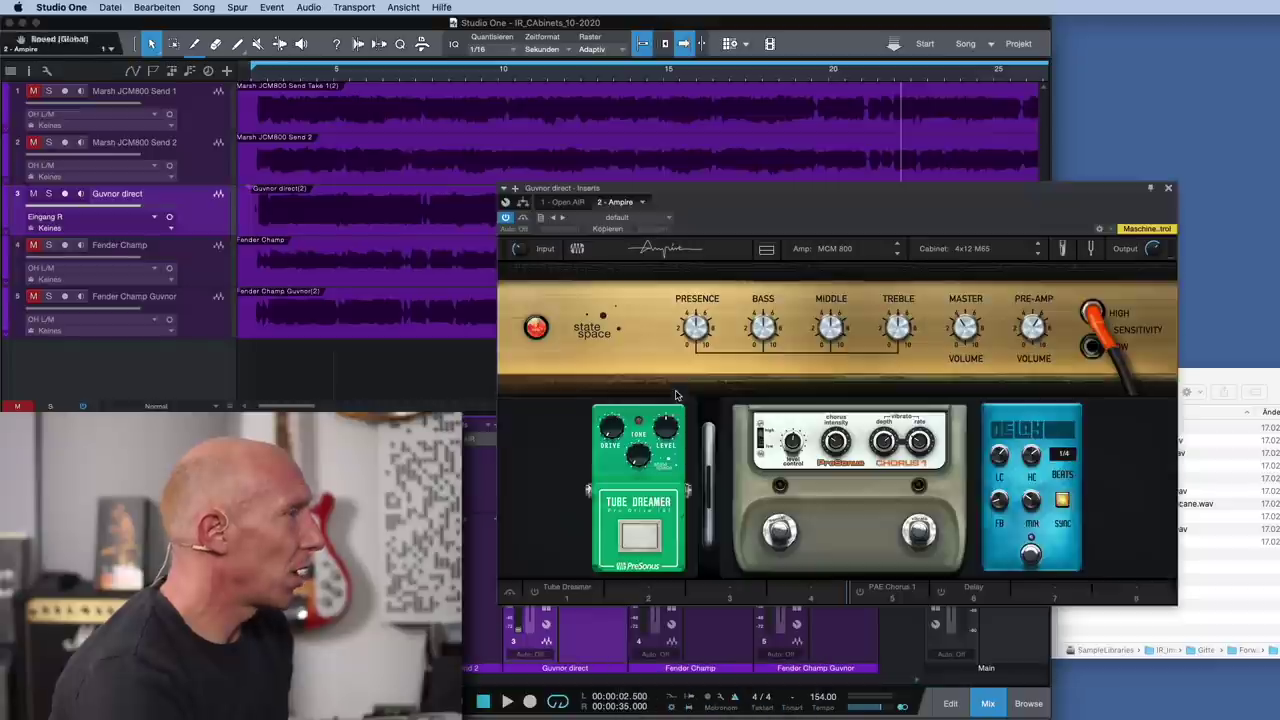
pyautogui.moveTo(890, 196); pyautogui.dragTo(726, 130)
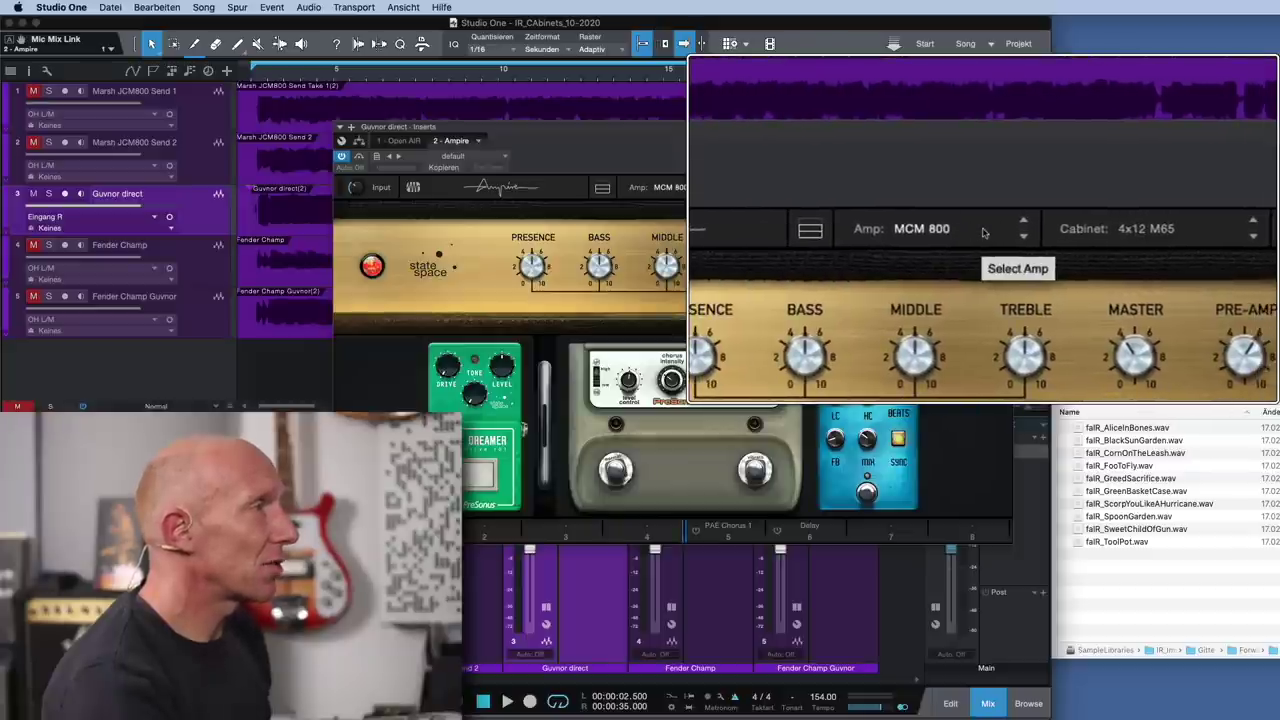
pyautogui.click(703, 189)
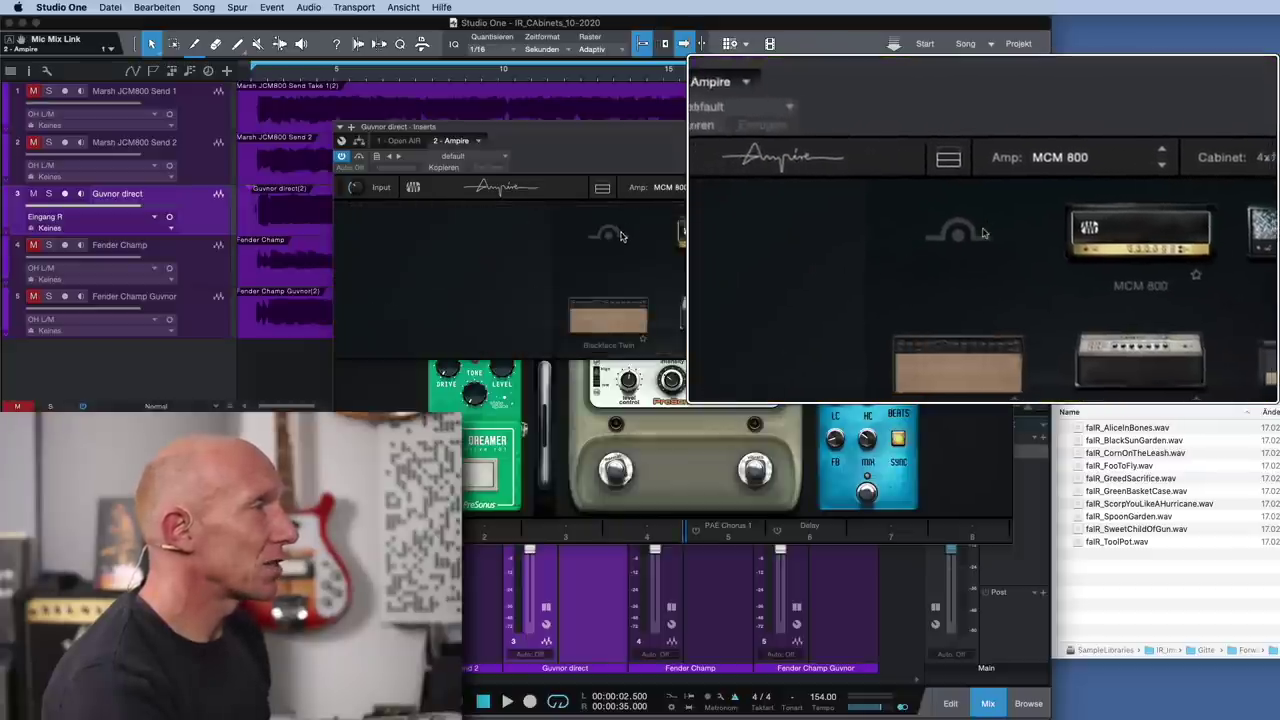
pyautogui.click(614, 237)
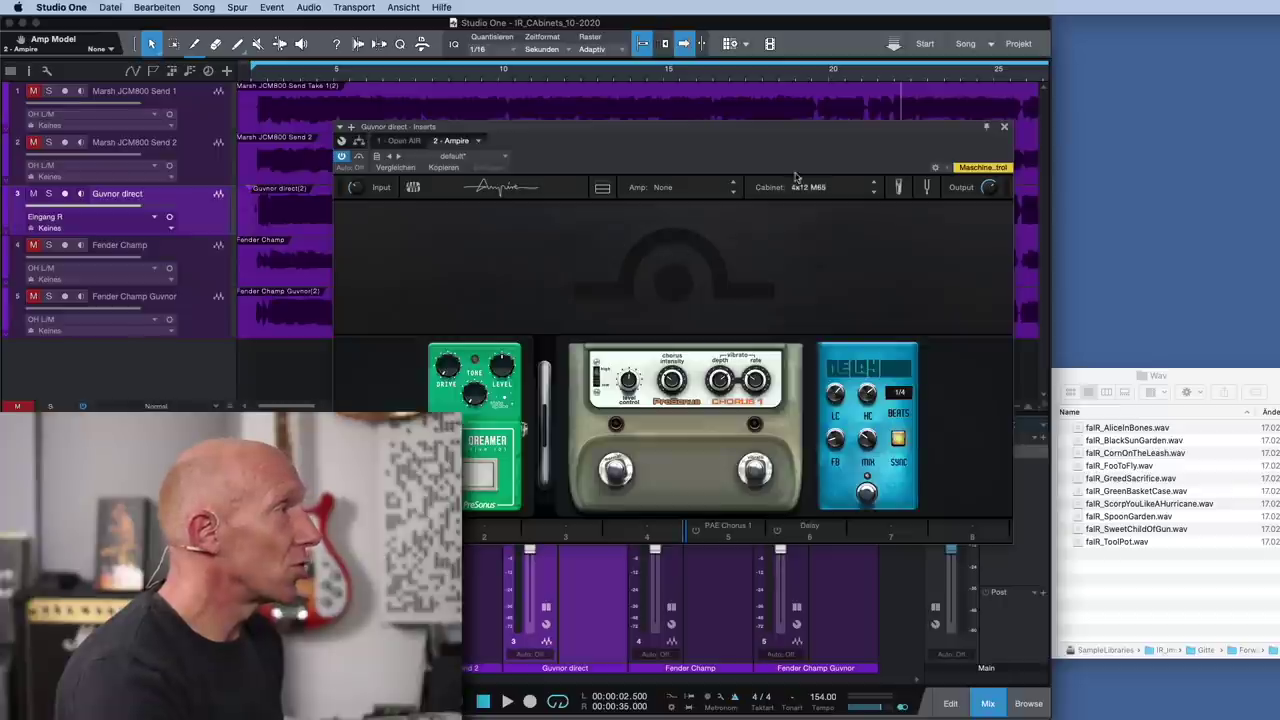
pyautogui.moveTo(782, 136)
pyautogui.mouseDown()
pyautogui.moveTo(786, 117)
pyautogui.moveTo(789, 127)
pyautogui.mouseUp()
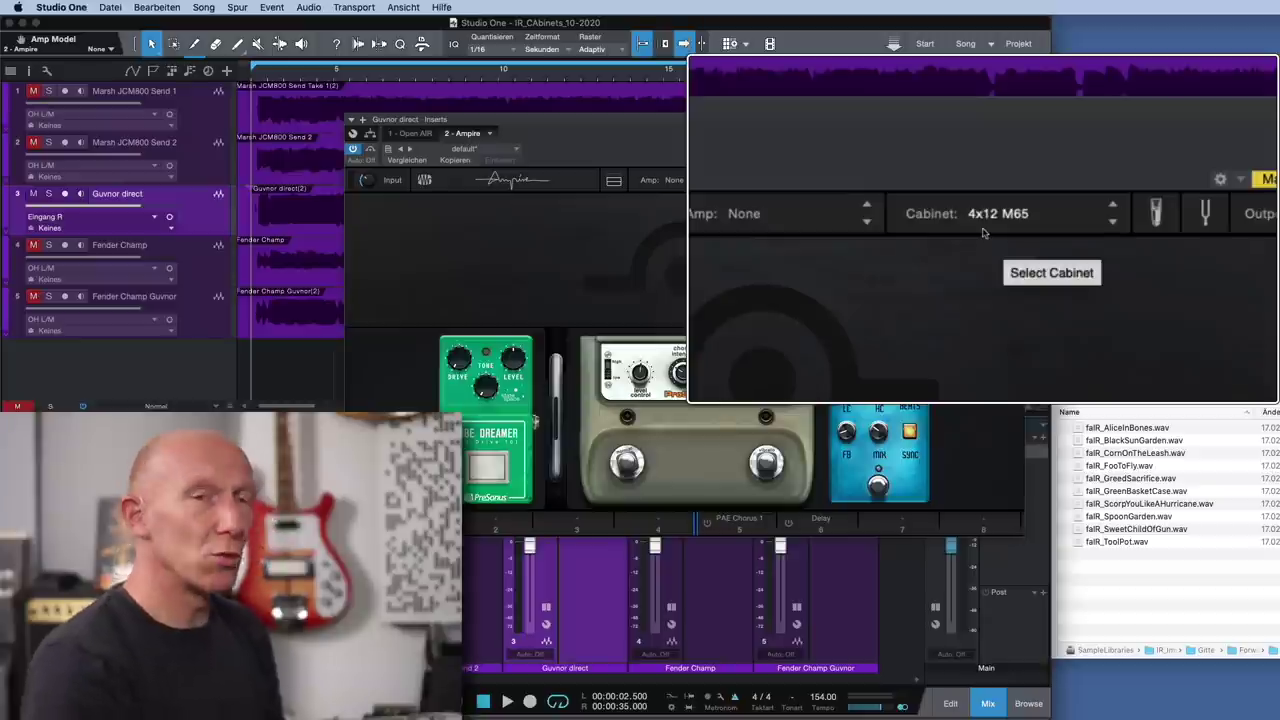
# Step: Audition Ampire's 4x12 M65, 4x12 MFB, 2x12 VC 30, 2x12 Blackface and 8x10 STV cabinets during playback, returning to 4x12 M65
pyautogui.press('space')
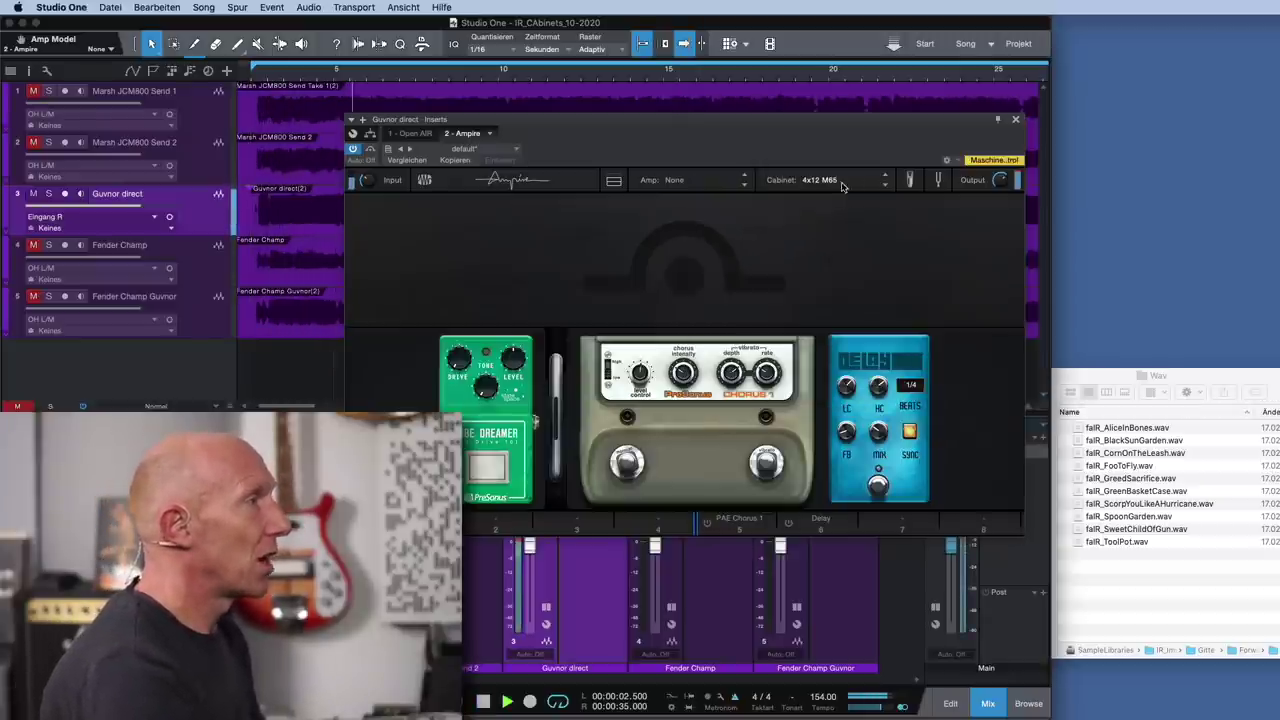
pyautogui.click(838, 181)
pyautogui.click(724, 233)
pyautogui.click(818, 181)
pyautogui.click(841, 226)
pyautogui.click(845, 181)
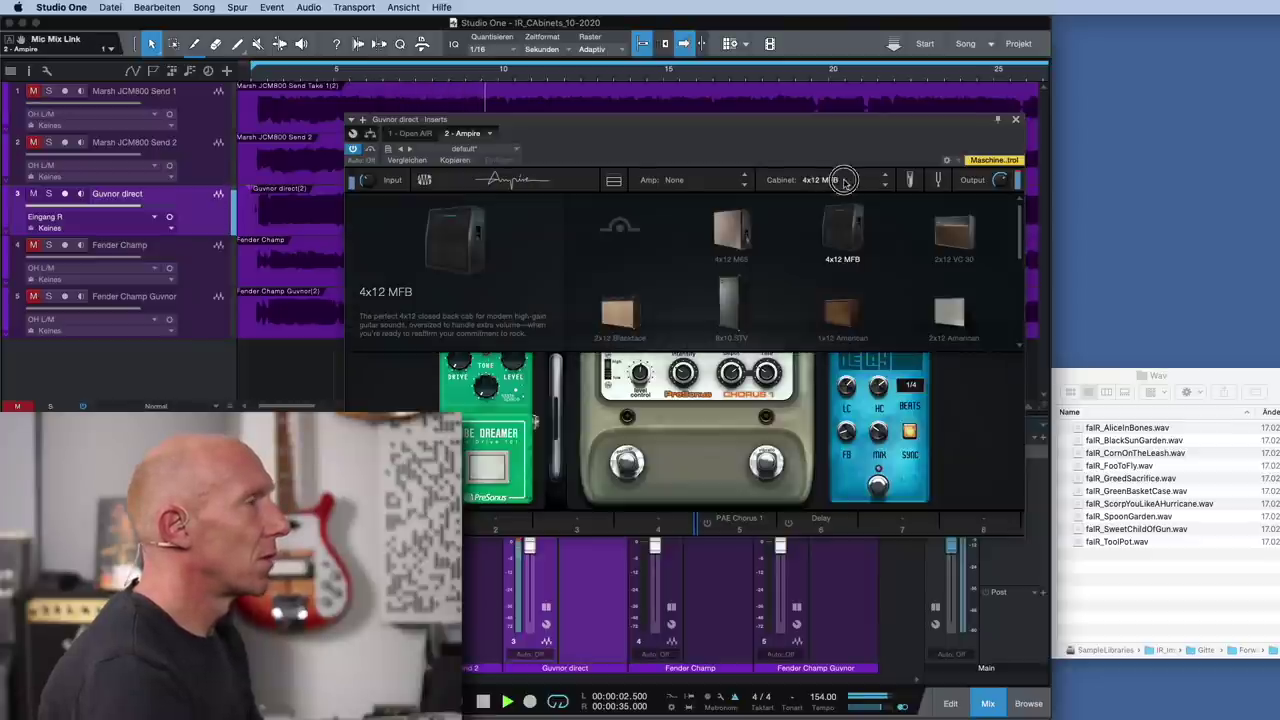
pyautogui.click(958, 240)
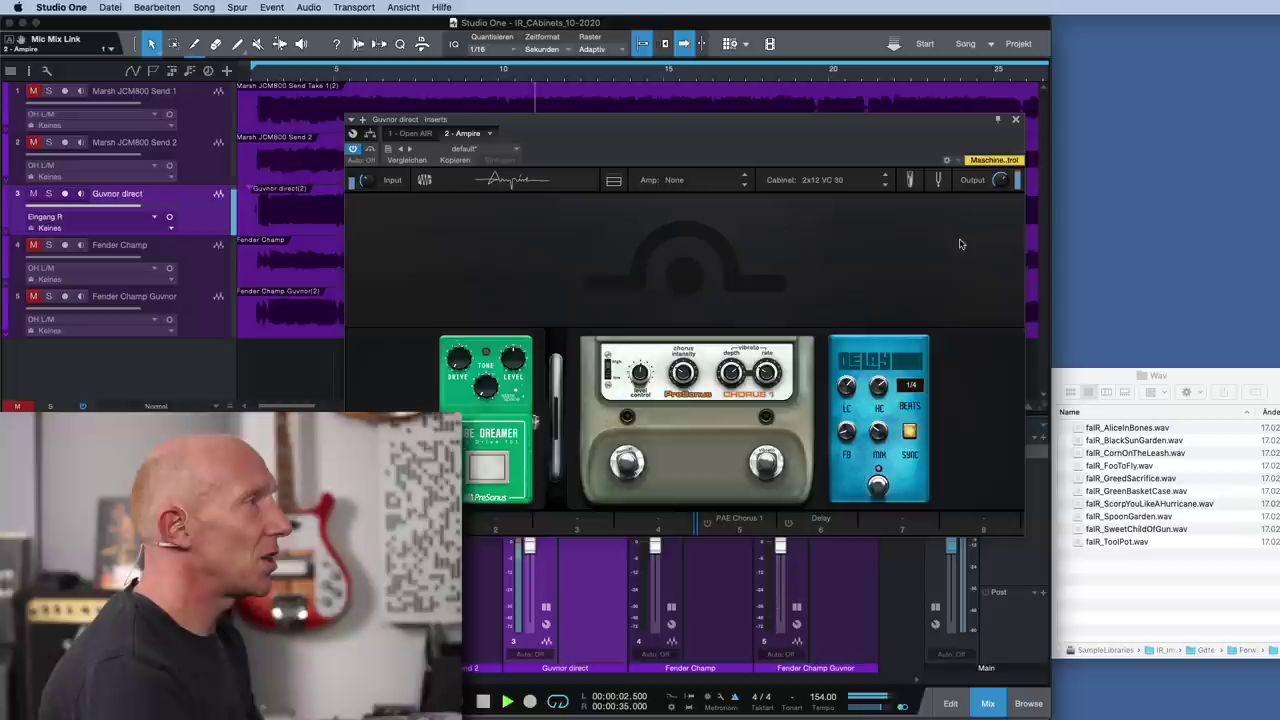
pyautogui.click(856, 182)
pyautogui.click(641, 315)
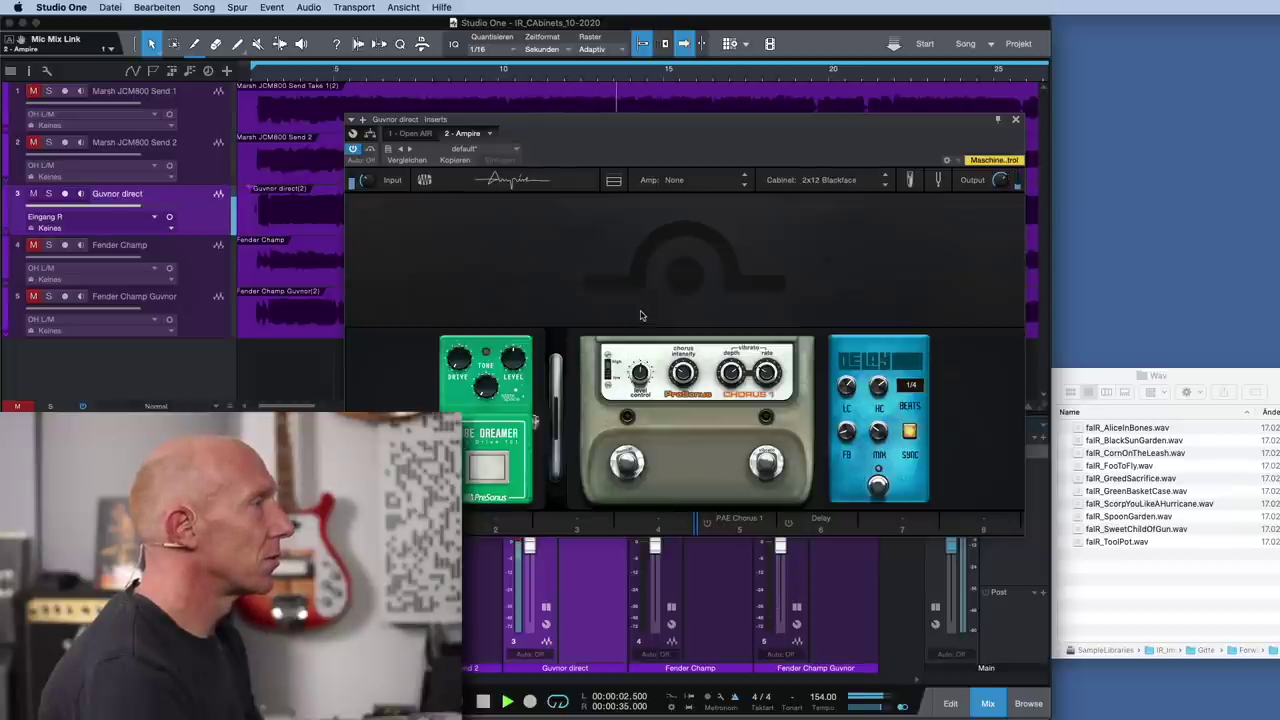
pyautogui.click(856, 182)
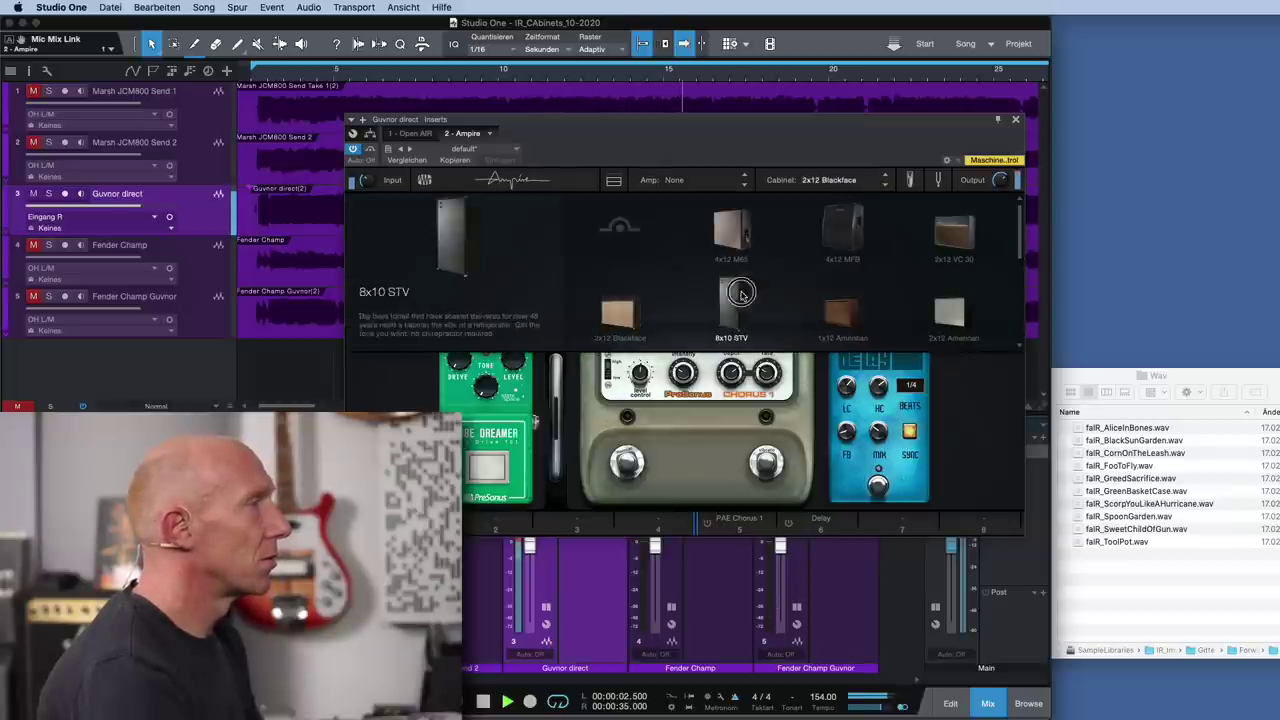
pyautogui.click(814, 233)
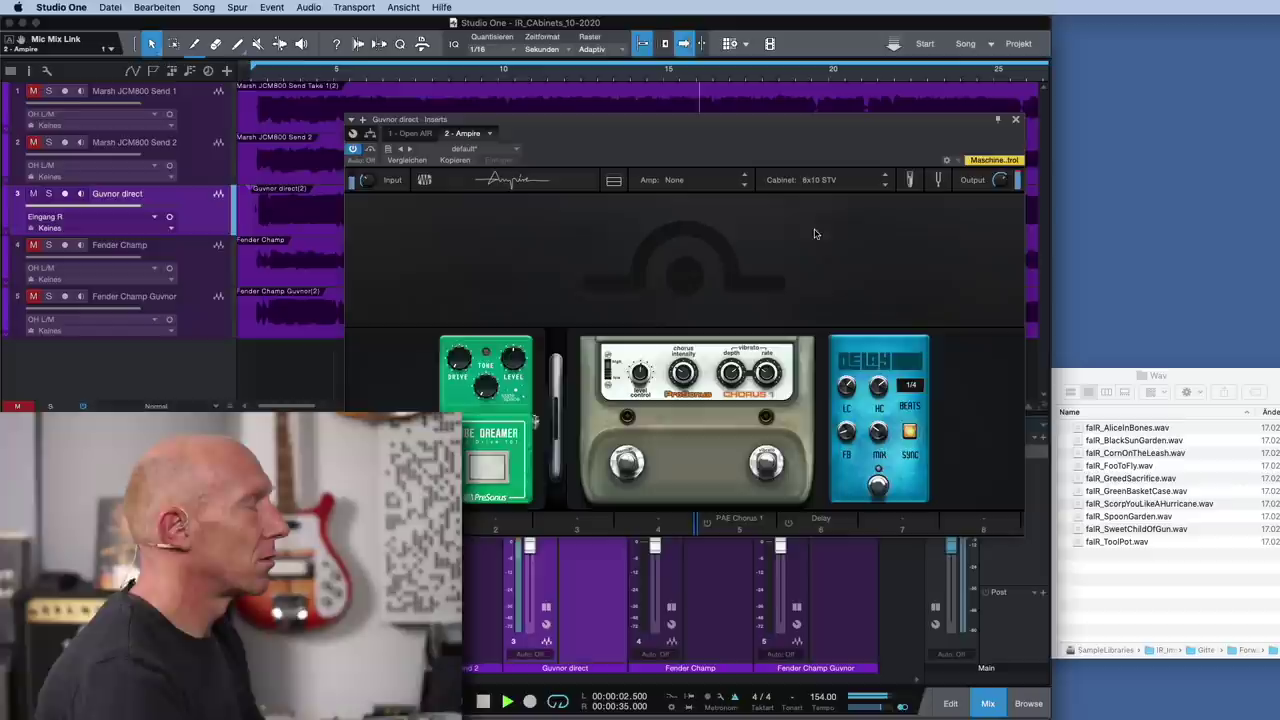
pyautogui.click(829, 181)
pyautogui.click(722, 235)
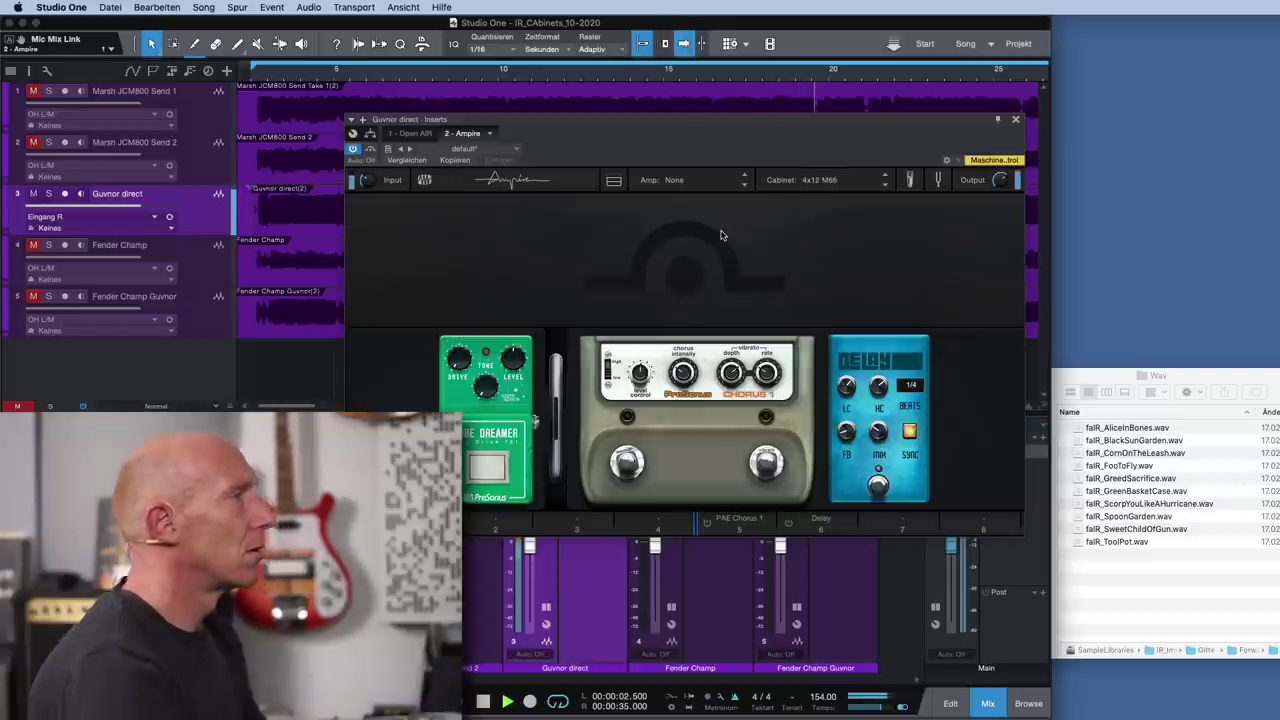
pyautogui.press('space')
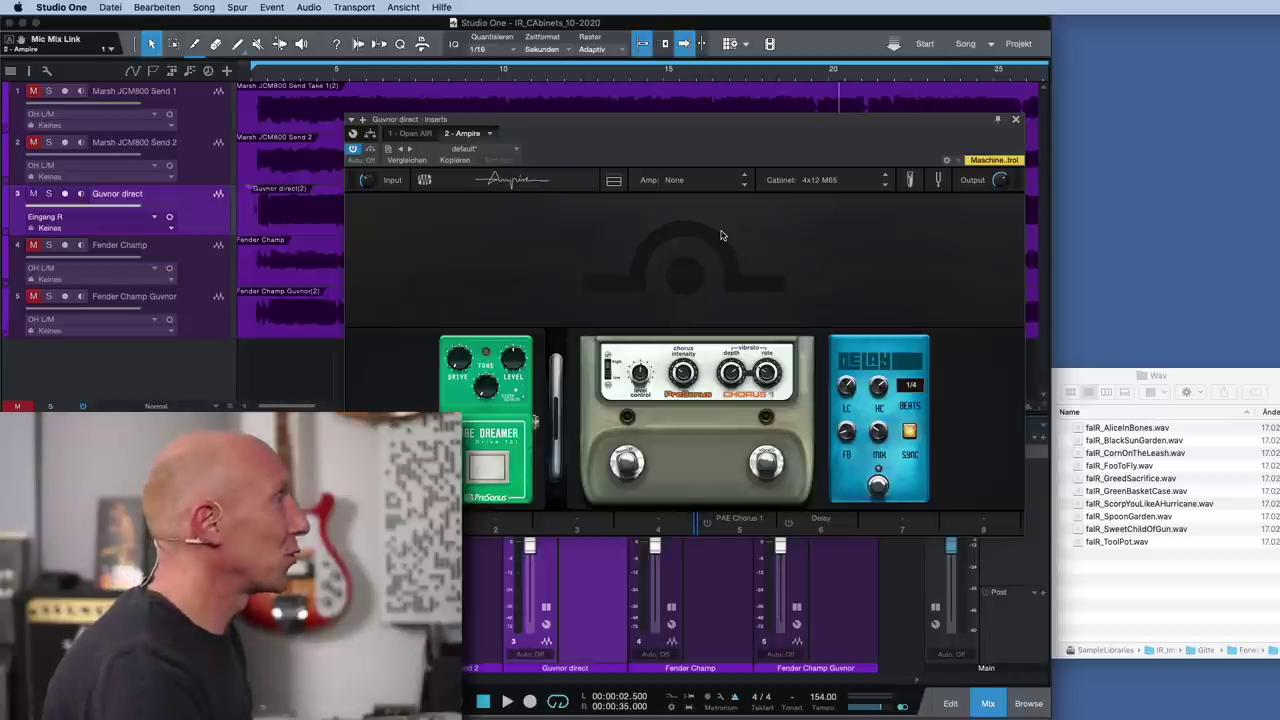
pyautogui.click(1015, 121)
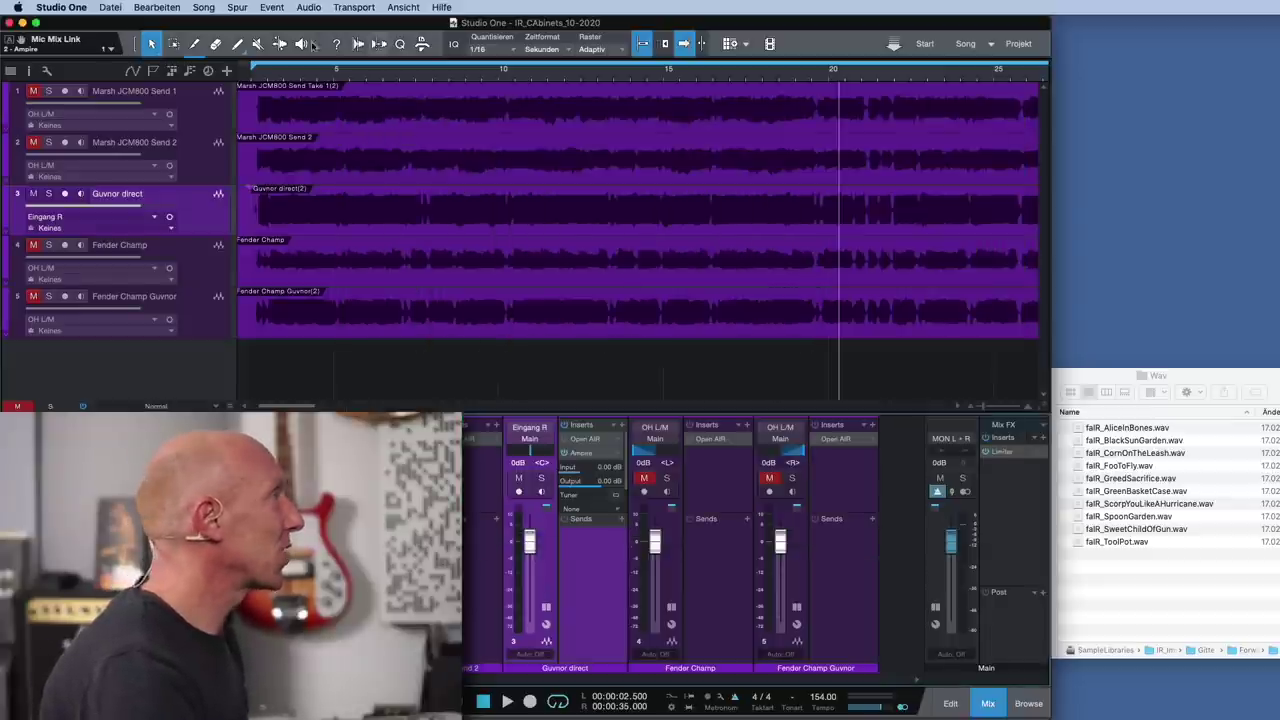
# Step: Enlarge the song window, and swap the mutes so Guvnor direct is muted and Marsh JCM800 Send 1 and Send 2 are audible
pyautogui.click(36, 22)
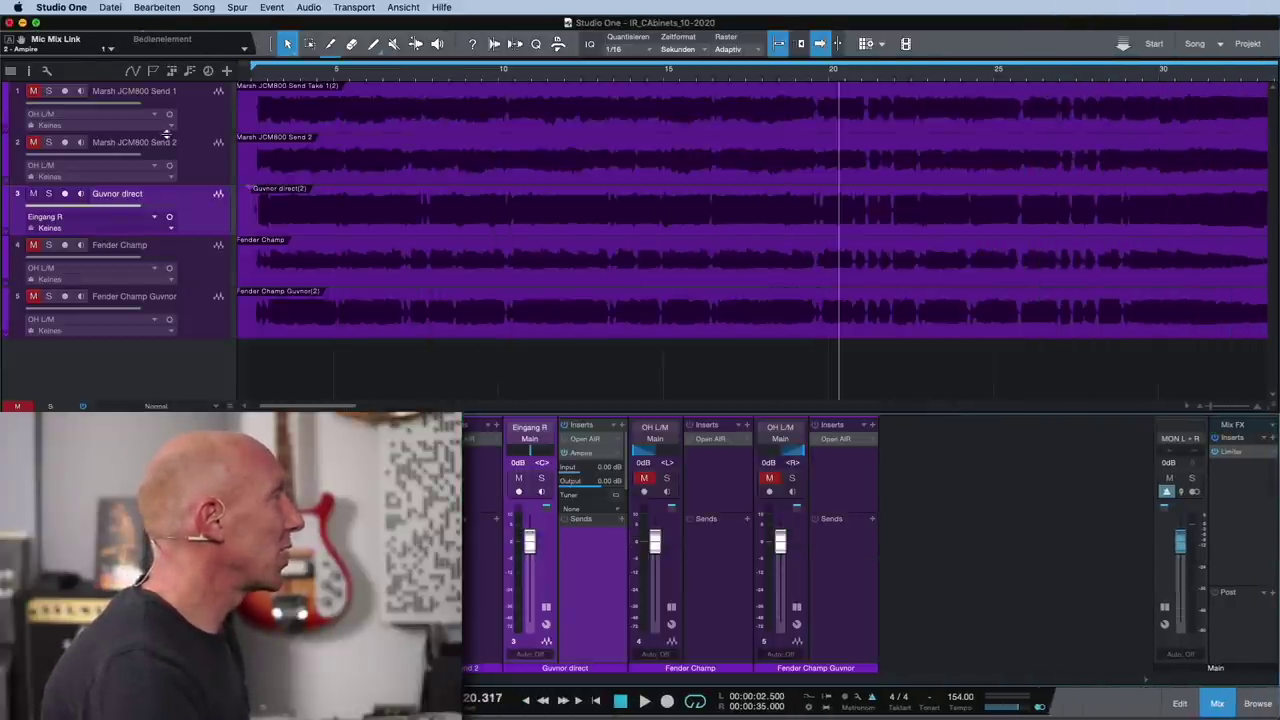
pyautogui.click(34, 194)
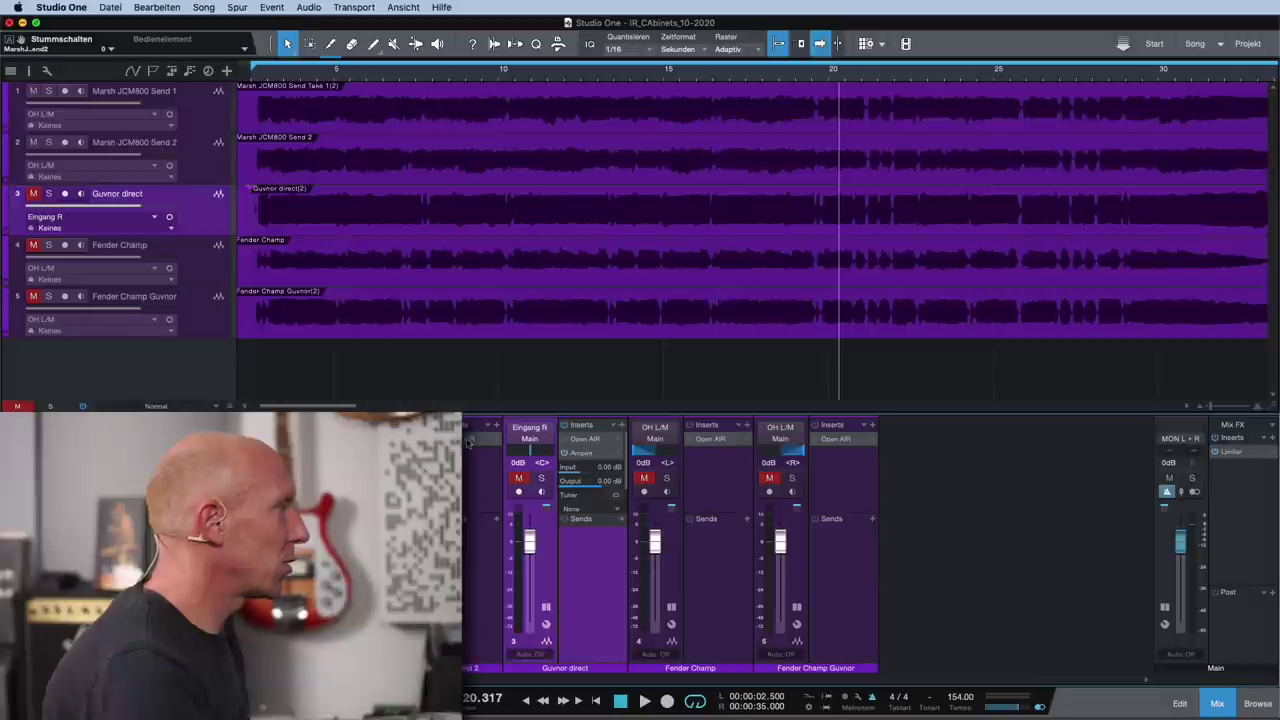
# Step: Check the Open AIR impulse responses on the Marsh JCM800 Send tracks and play the song to hear both tracks together
pyautogui.click(470, 440)
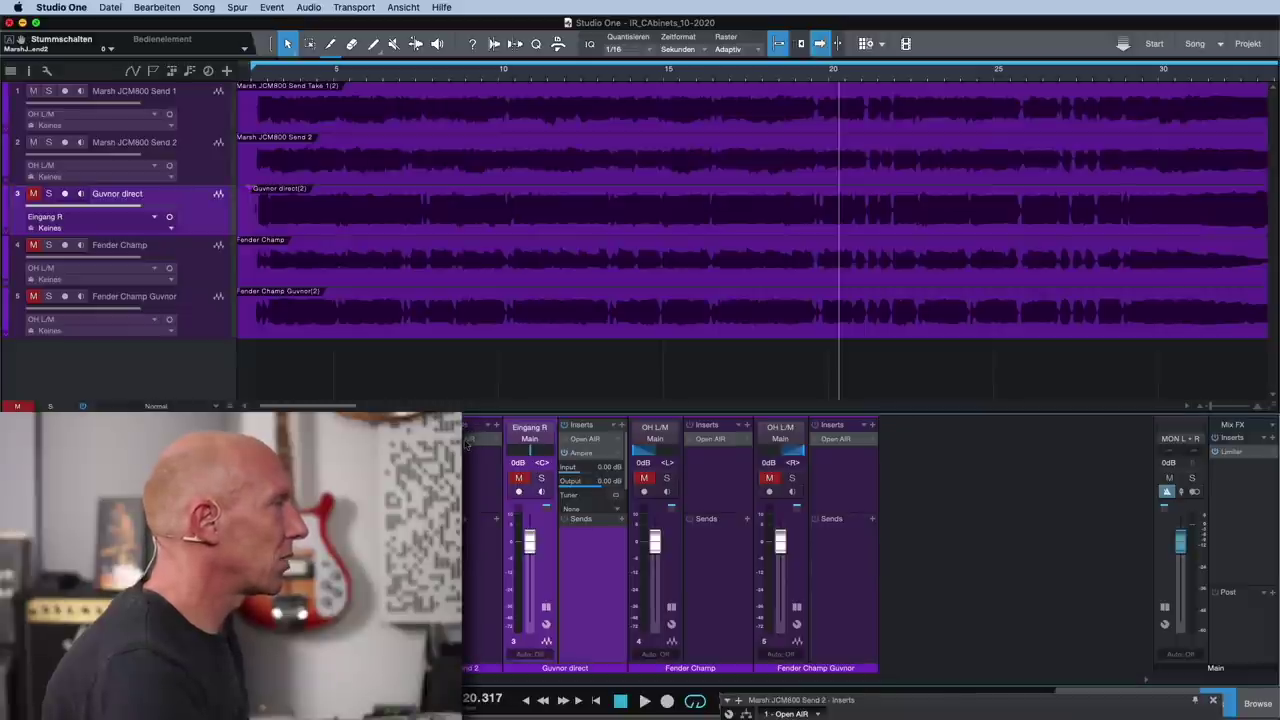
pyautogui.moveTo(897, 686); pyautogui.dragTo(829, 165)
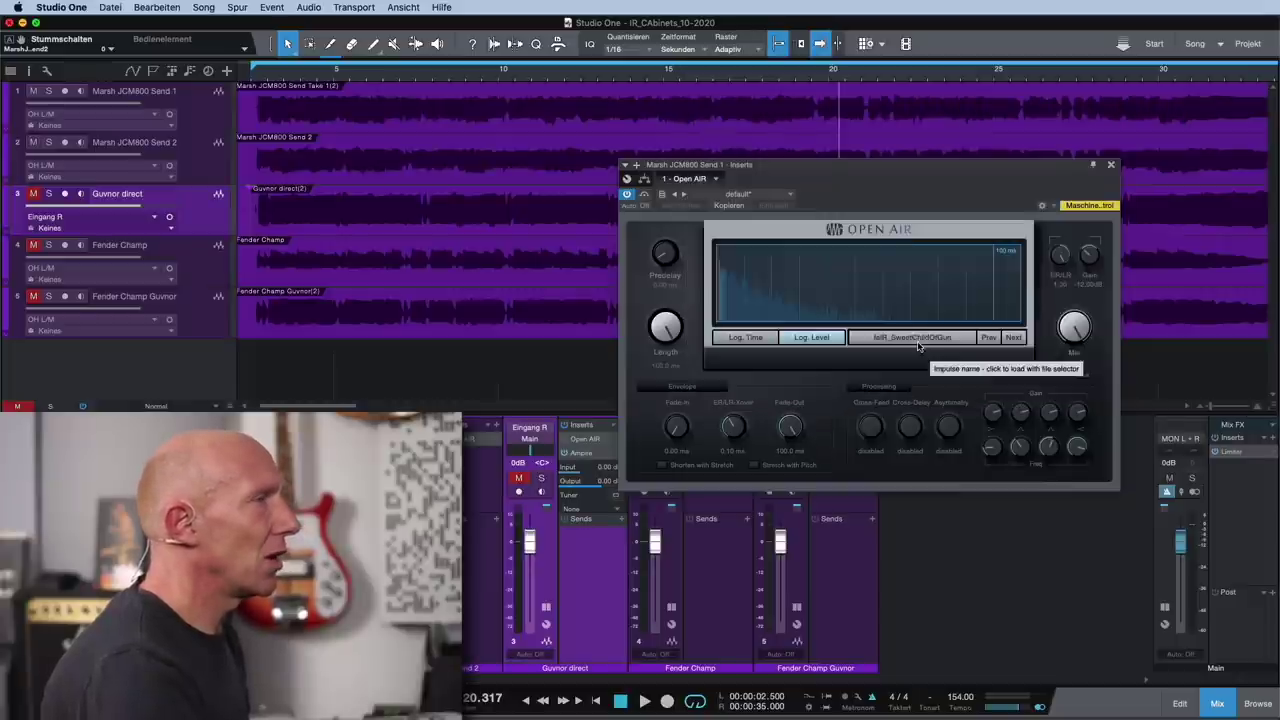
pyautogui.click(1111, 165)
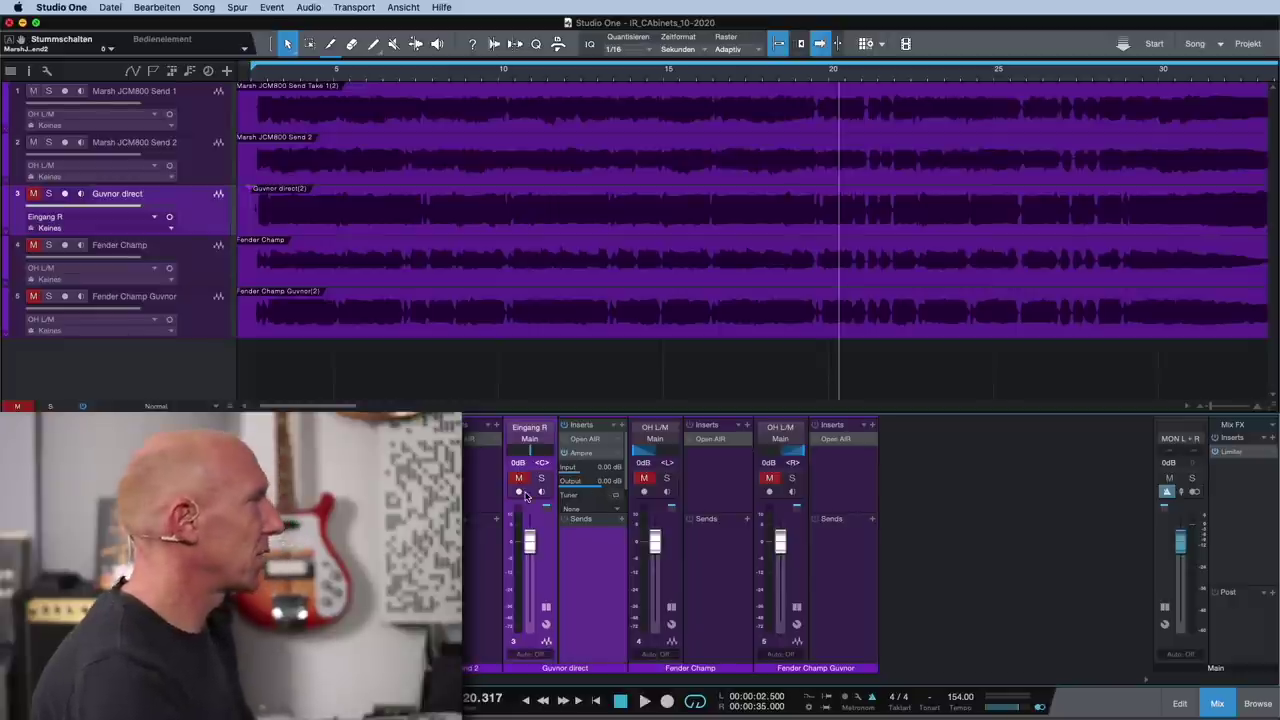
pyautogui.press('space')
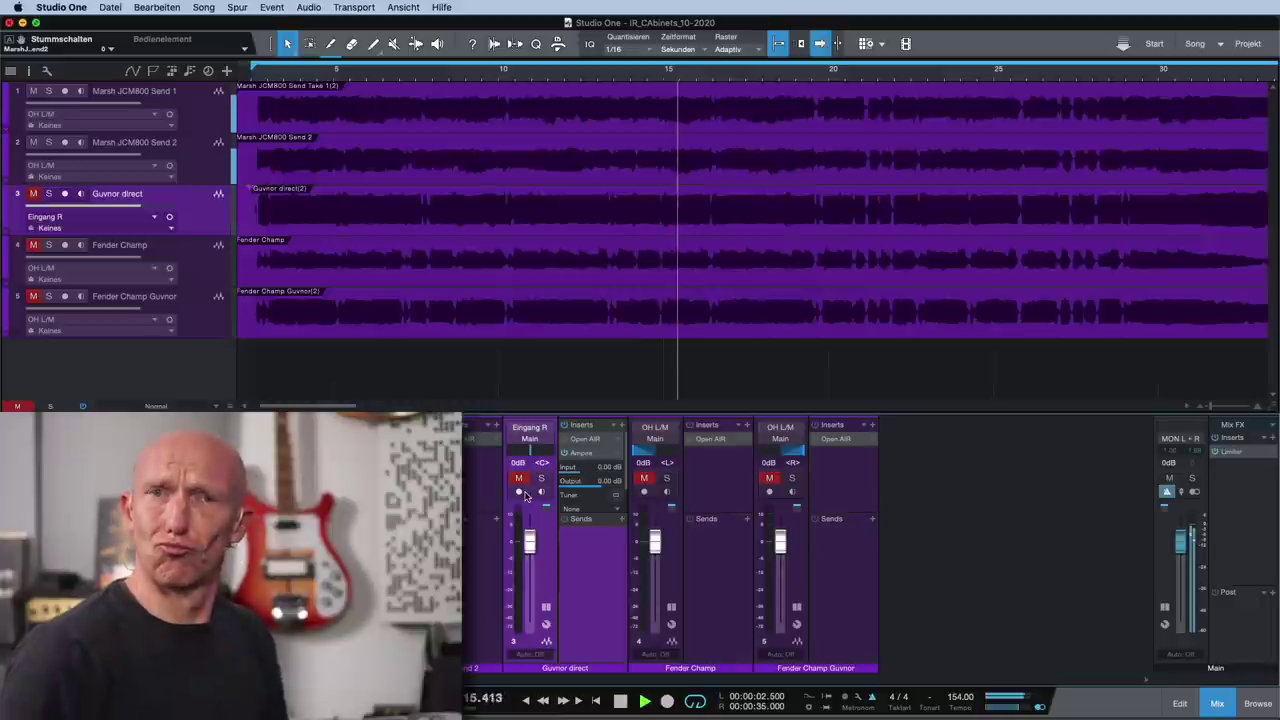
pyautogui.press('space')
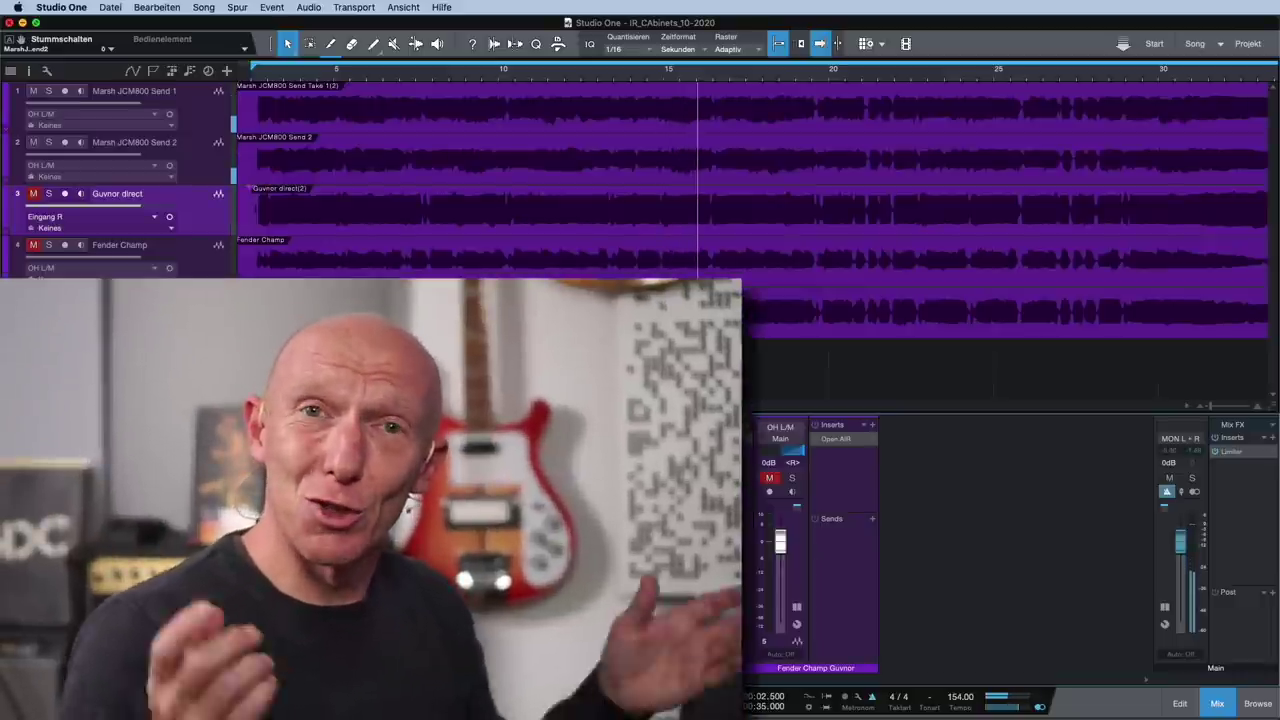